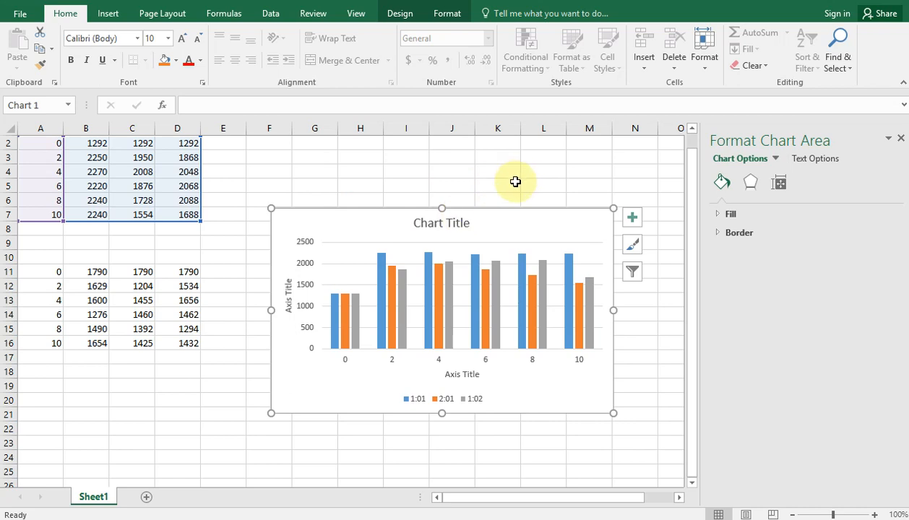
# Move the column chart slightly up and to the left on the sheet
pyautogui.click(352, 220)
pyautogui.moveTo(352, 220)
pyautogui.mouseDown()
pyautogui.moveTo(347, 230)
pyautogui.moveTo(347, 217)
pyautogui.mouseUp()
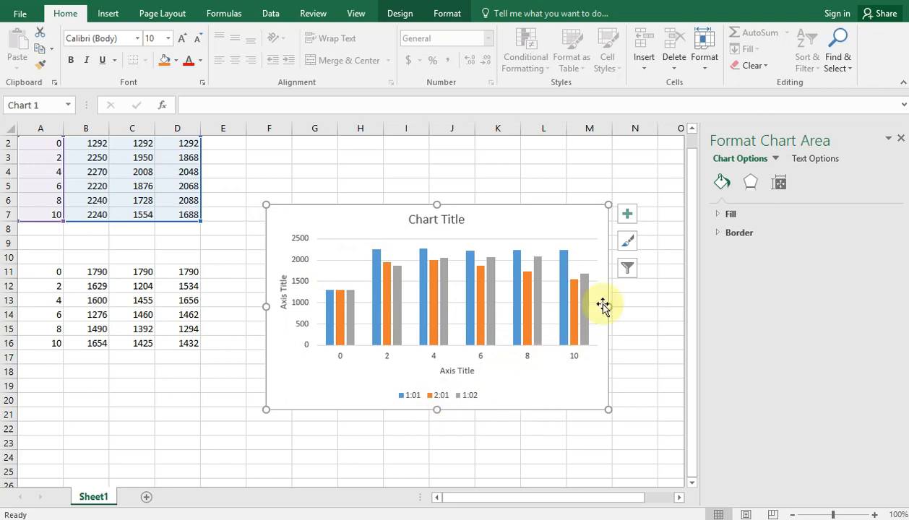
pyautogui.click(548, 218)
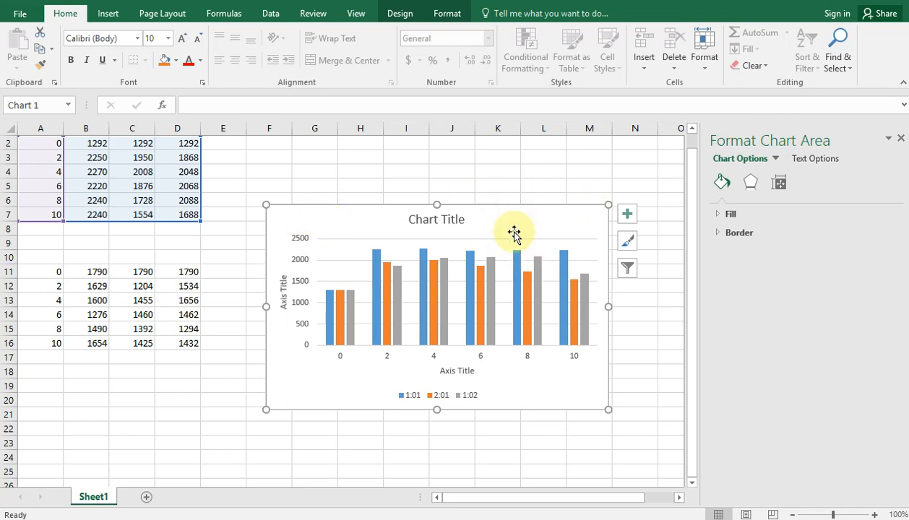
# Open the chart's data source selection and start adding a new legend entry series
pyautogui.rightClick(528, 400)
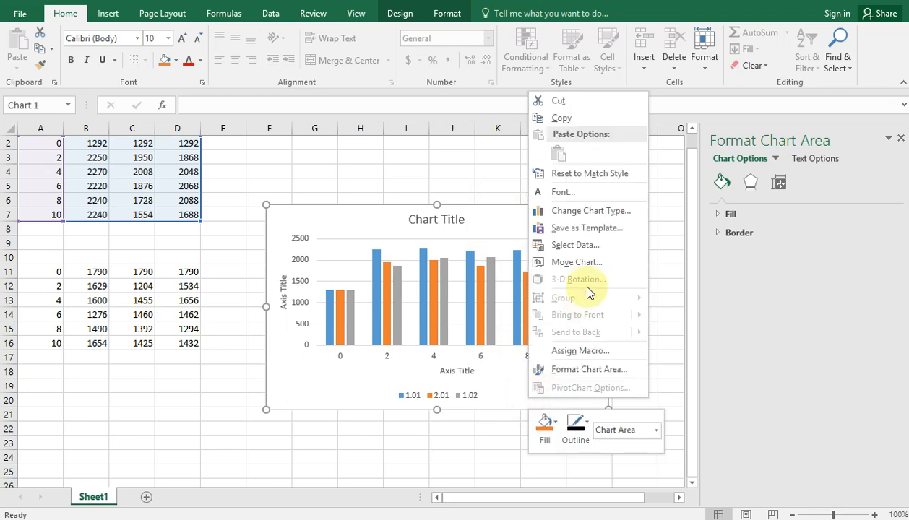
pyautogui.click(579, 244)
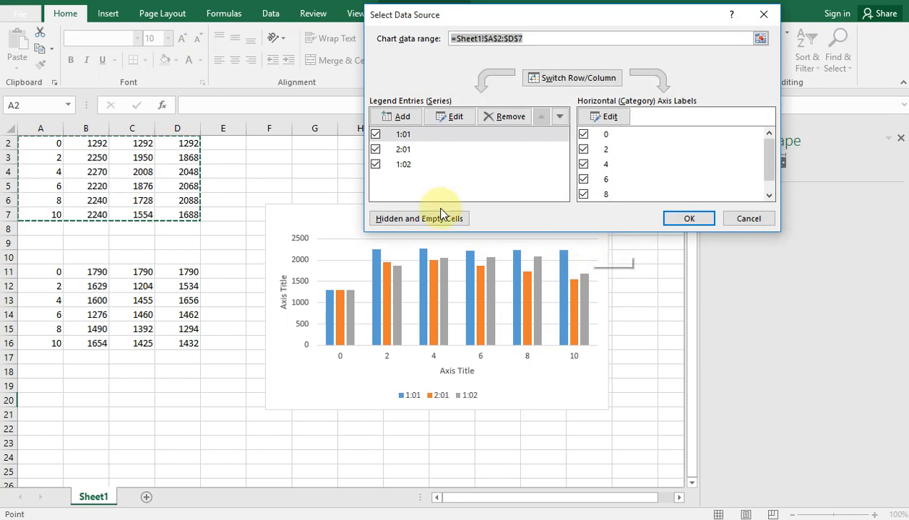
pyautogui.click(386, 115)
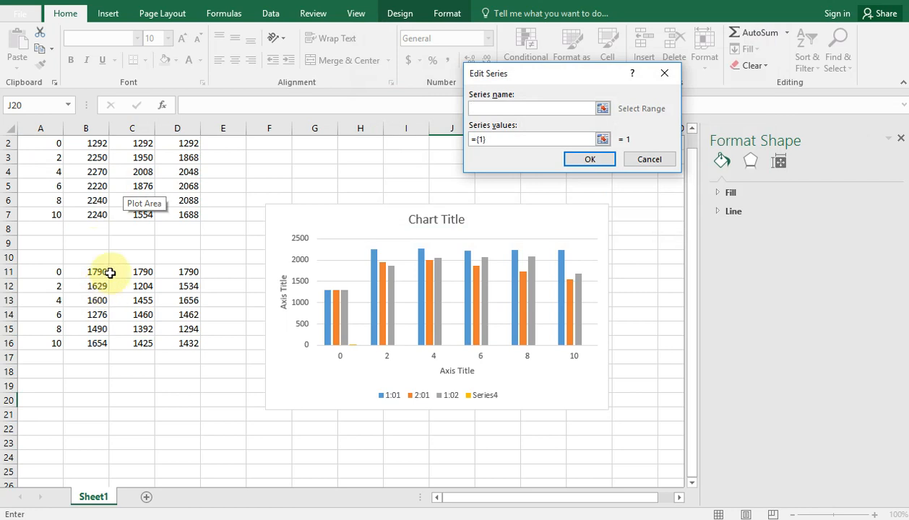
pyautogui.moveTo(690, 334); pyautogui.dragTo(693, 318)
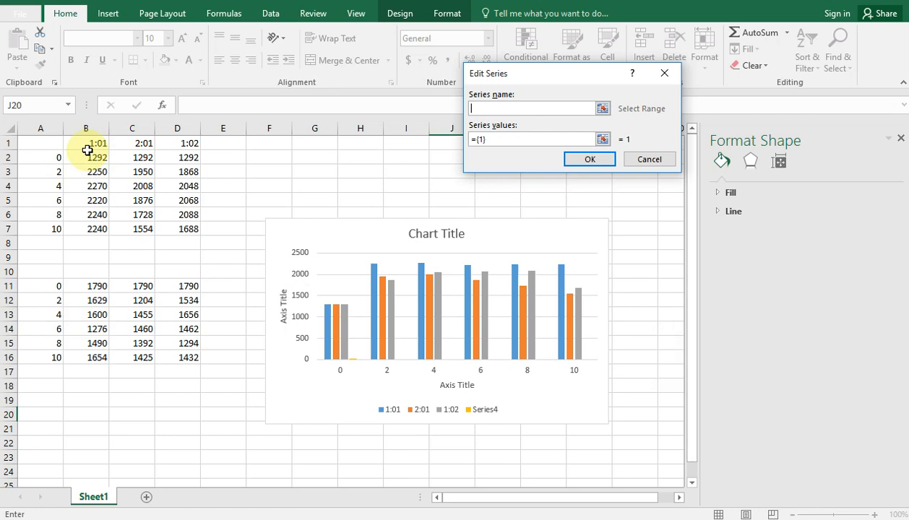
pyautogui.click(132, 272)
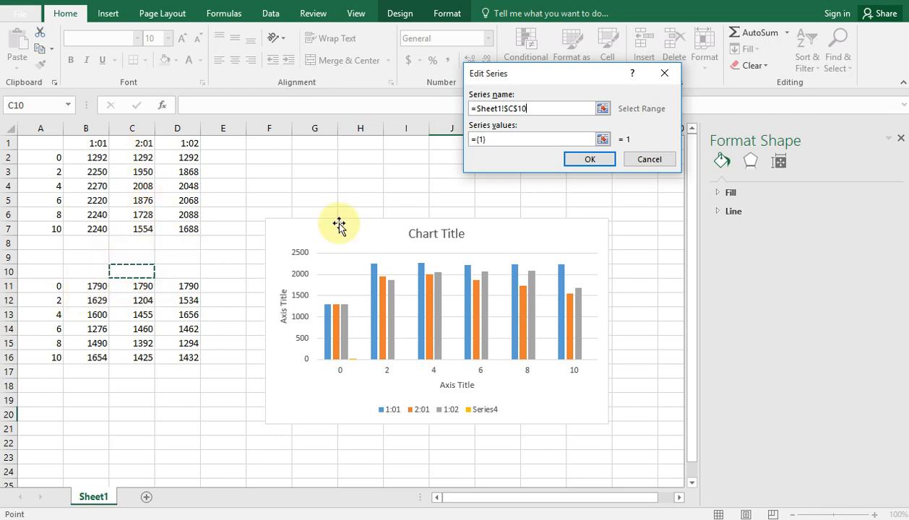
pyautogui.click(534, 109)
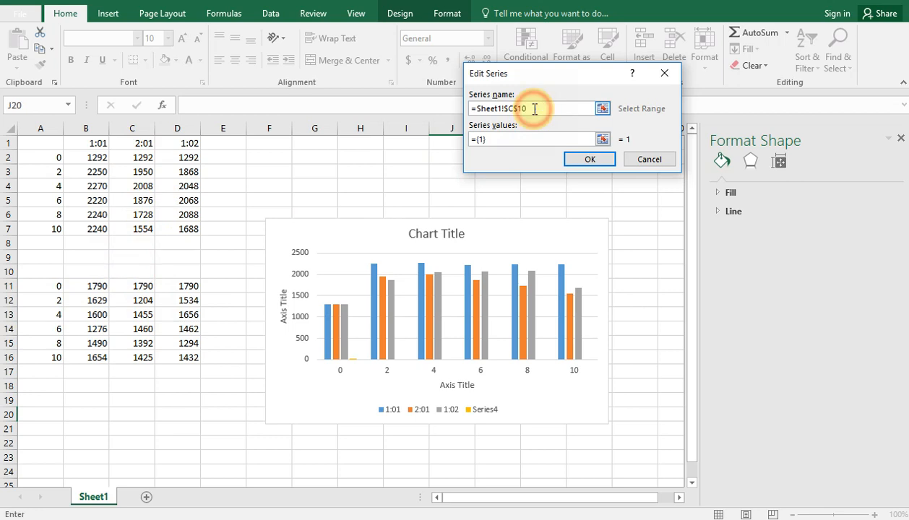
pyautogui.press('BackSpace')
pyautogui.press('BackSpace')
pyautogui.press('BackSpace')
pyautogui.press('BackSpace')
pyautogui.press('BackSpace')
pyautogui.press('BackSpace')
pyautogui.press('BackSpace')
pyautogui.press('BackSpace')
pyautogui.press('BackSpace')
pyautogui.press('BackSpace')
pyautogui.press('BackSpace')
pyautogui.press('BackSpace')
pyautogui.press('BackSpace')
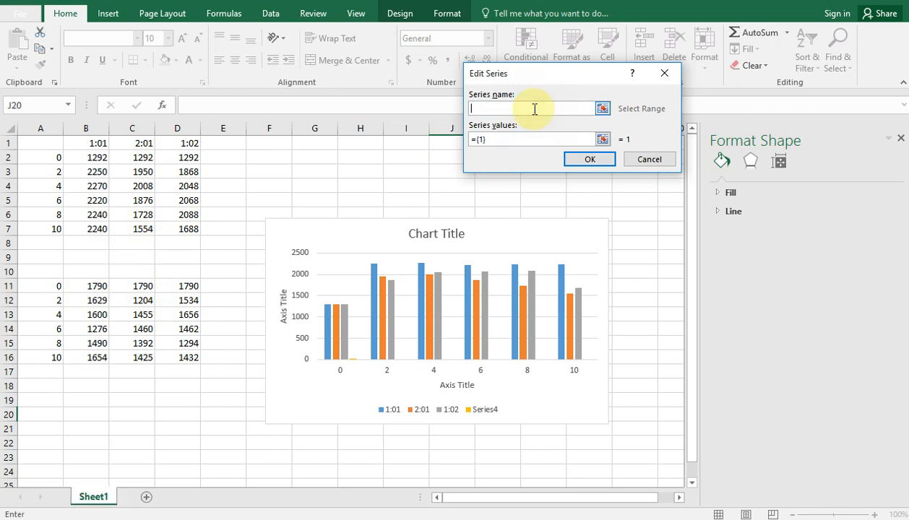
# Enter 1:1B as the name of the new chart series
pyautogui.write('1')
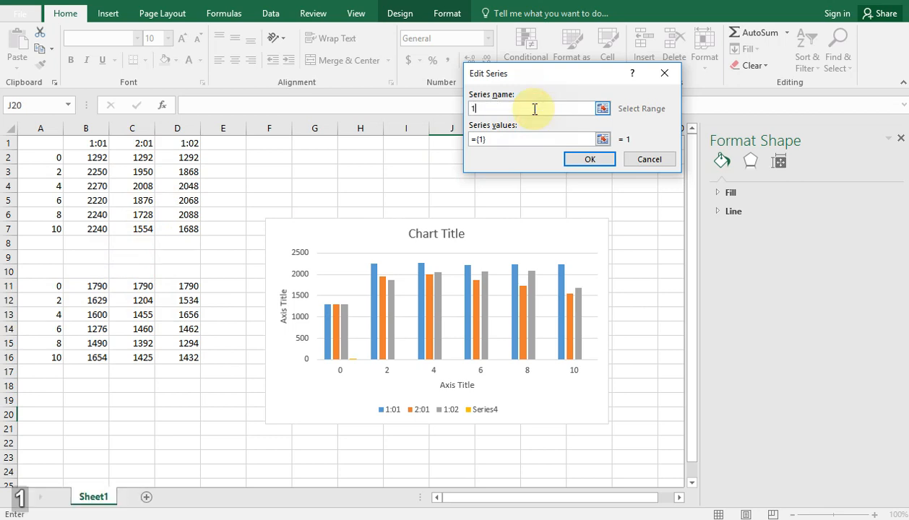
pyautogui.write(':')
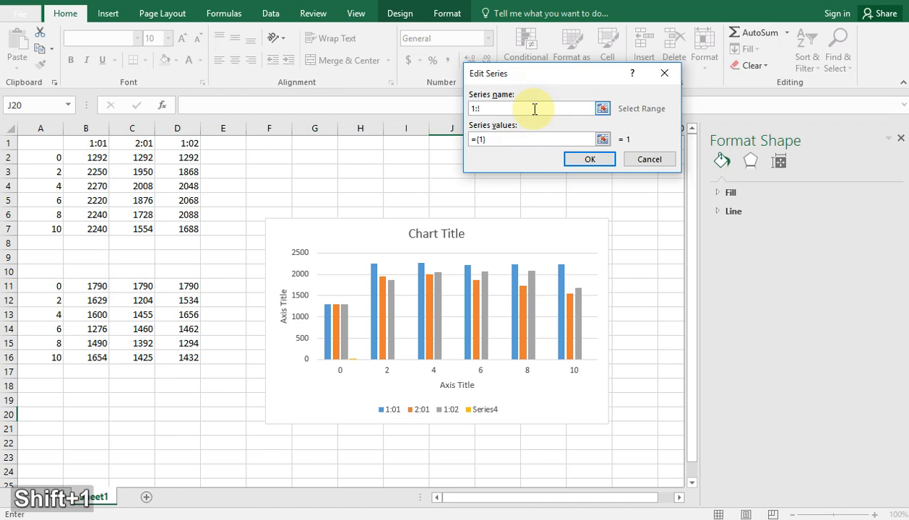
pyautogui.write('1')
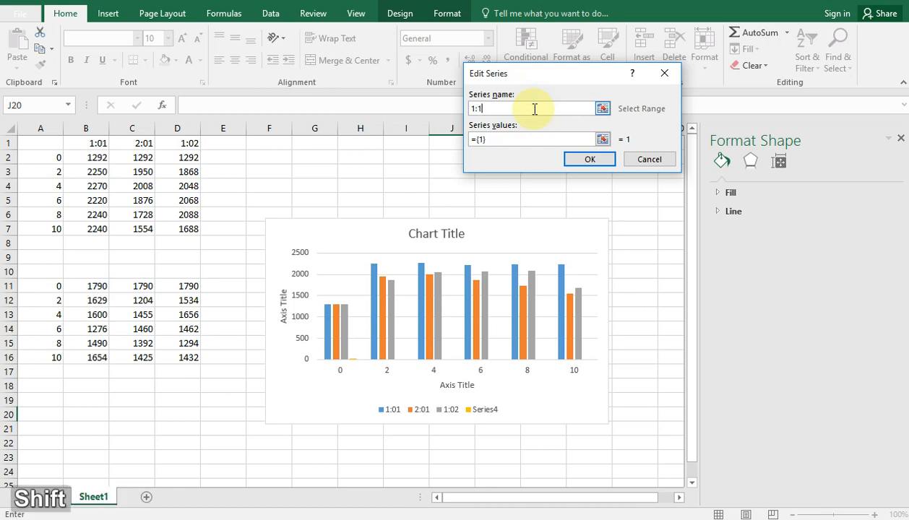
pyautogui.write('B')
pyautogui.press('F1')
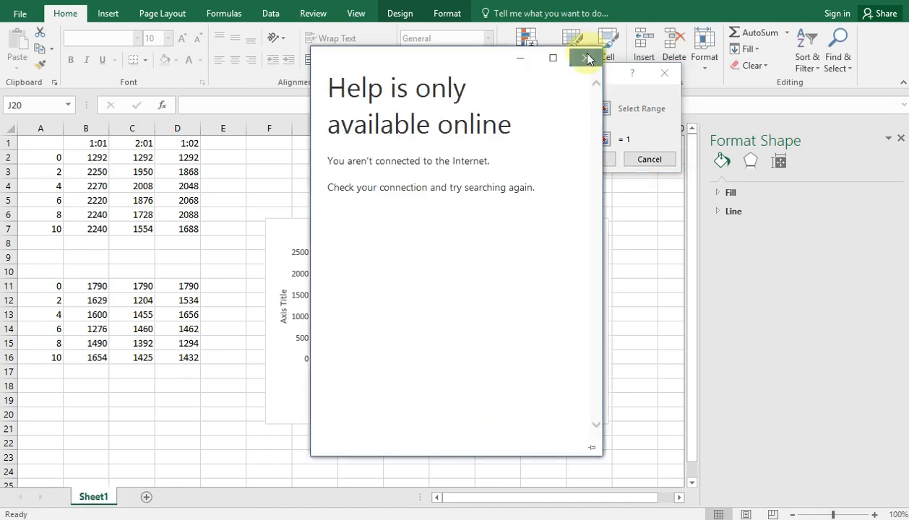
pyautogui.click(584, 58)
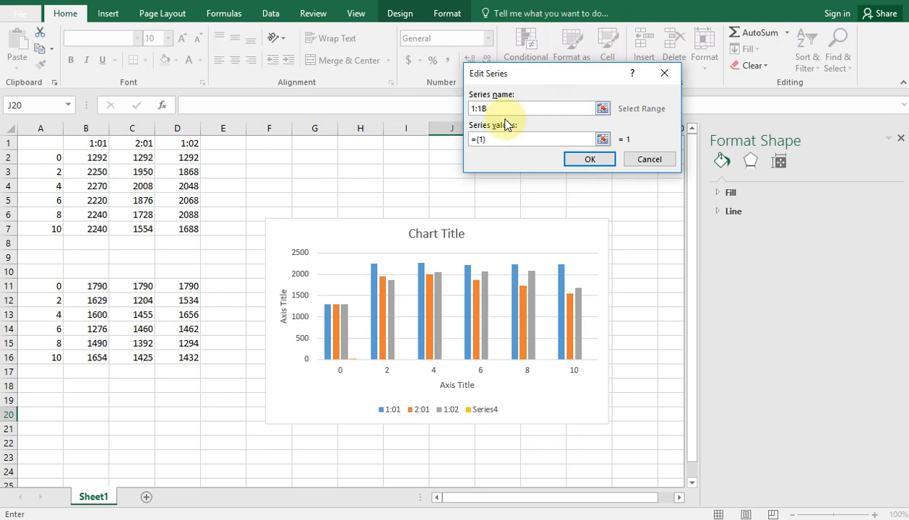
# Enclose the B in parentheses so the series name reads 1:1(B)
pyautogui.click(483, 108)
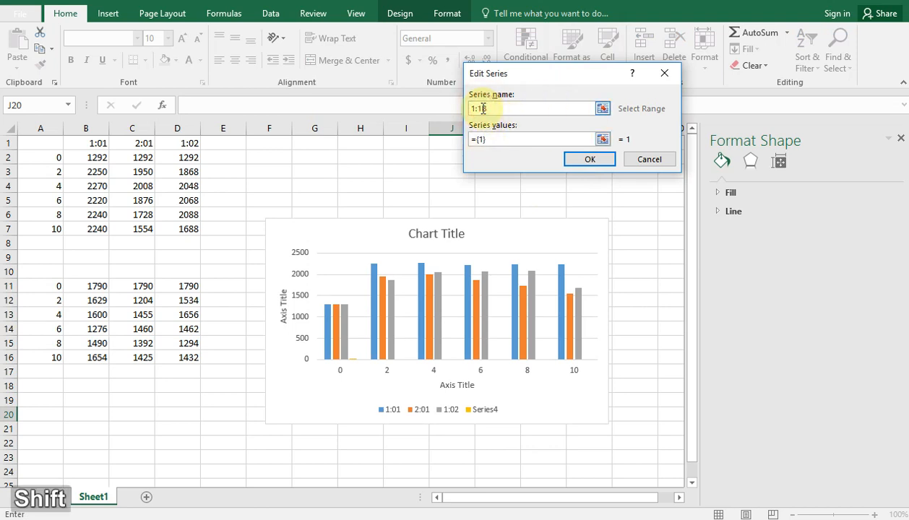
pyautogui.write('(')
pyautogui.press('Right')
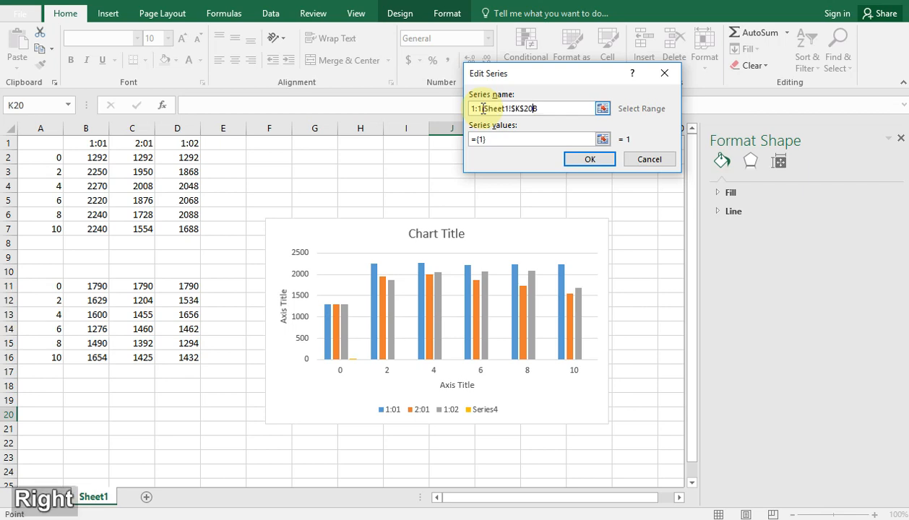
pyautogui.press('BackSpace')
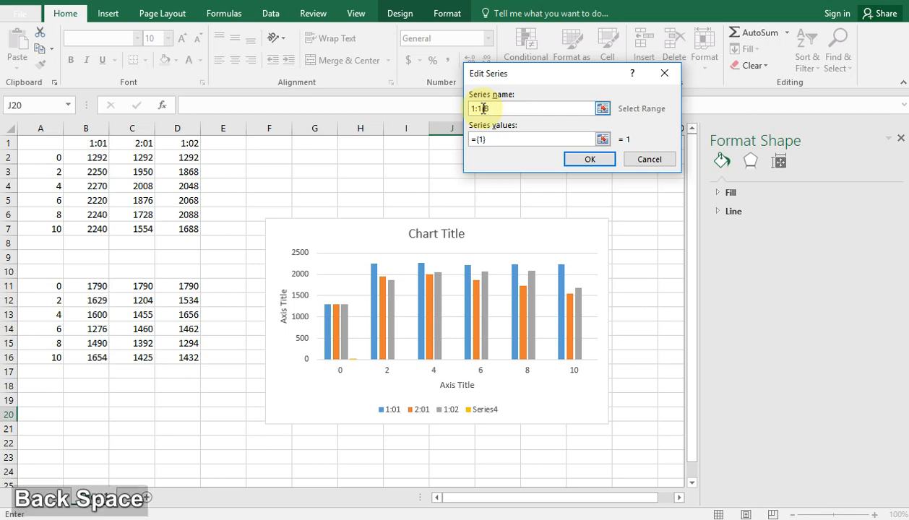
pyautogui.press('Right')
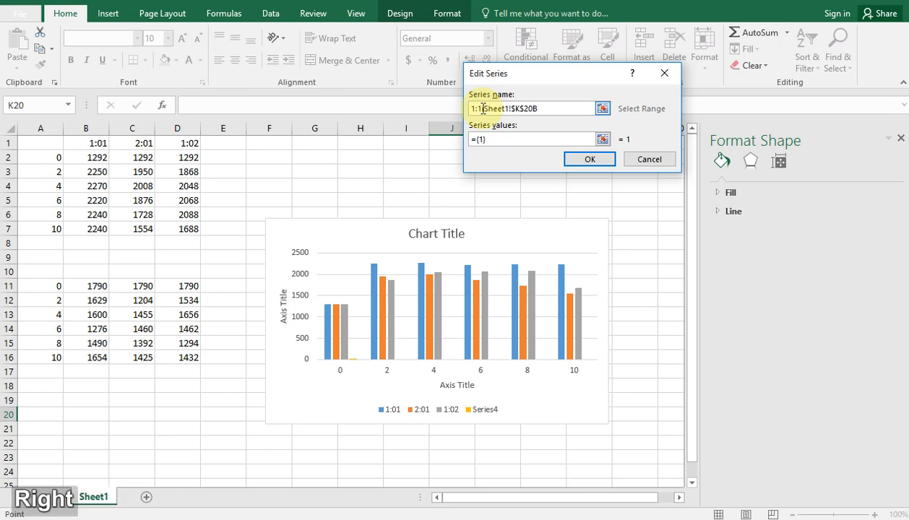
pyautogui.press('BackSpace')
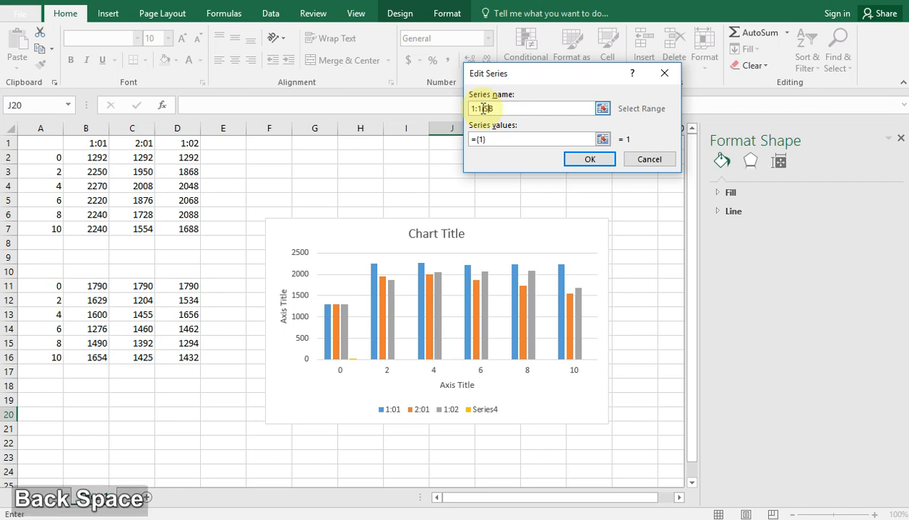
pyautogui.click(490, 110)
pyautogui.write(')')
# Replace the series values of 1:1(B) with the range B11:B16 on Sheet1 and accept the series
pyautogui.click(485, 141)
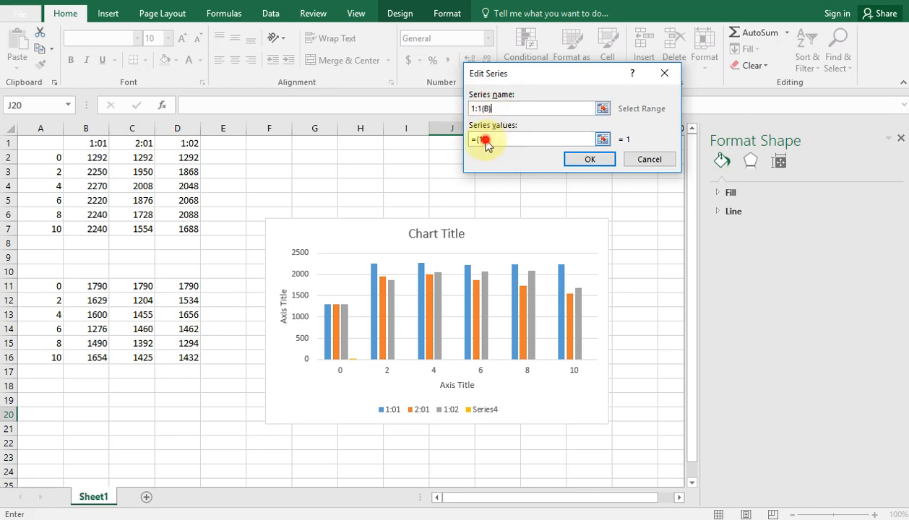
pyautogui.press('BackSpace')
pyautogui.press('BackSpace')
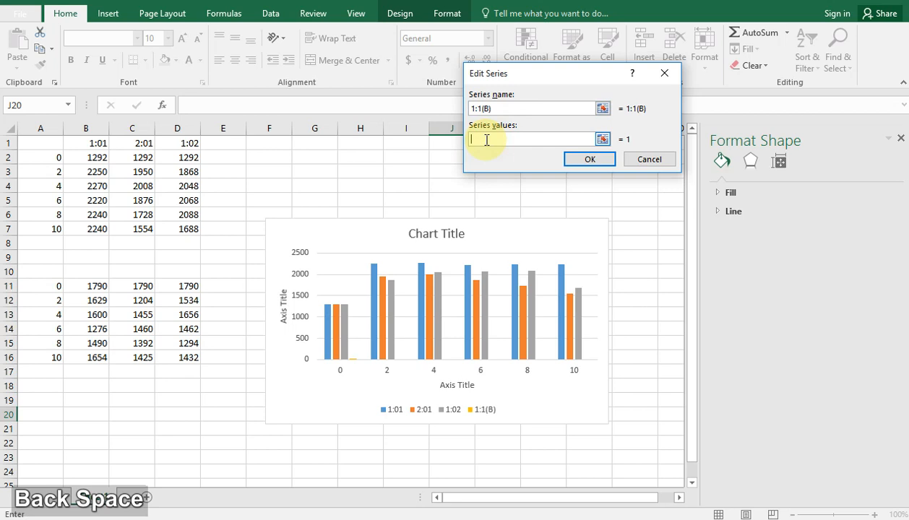
pyautogui.moveTo(81, 292); pyautogui.dragTo(91, 359)
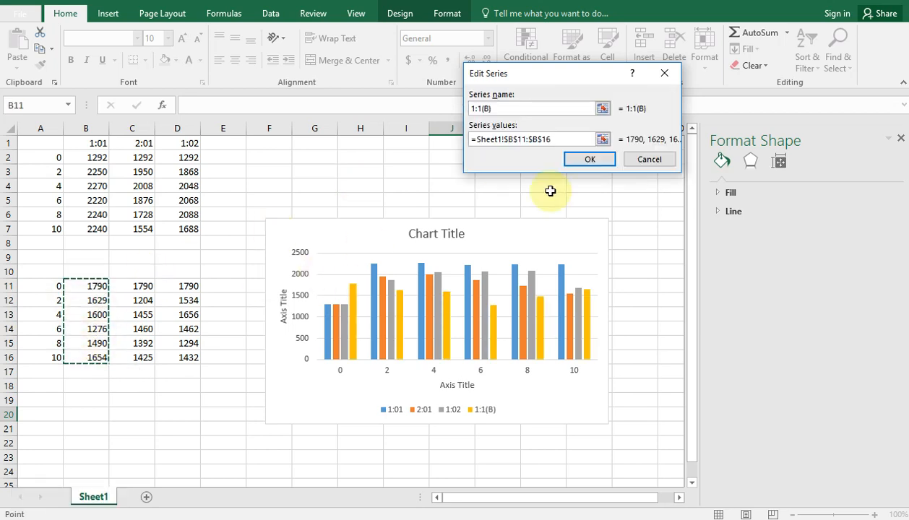
pyautogui.click(590, 159)
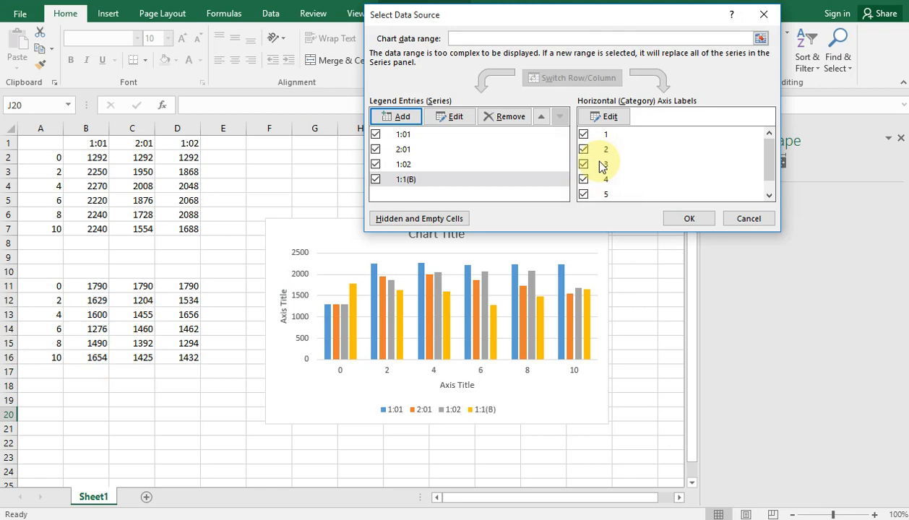
# Add another series to the chart and name it 2:1(B)
pyautogui.click(403, 117)
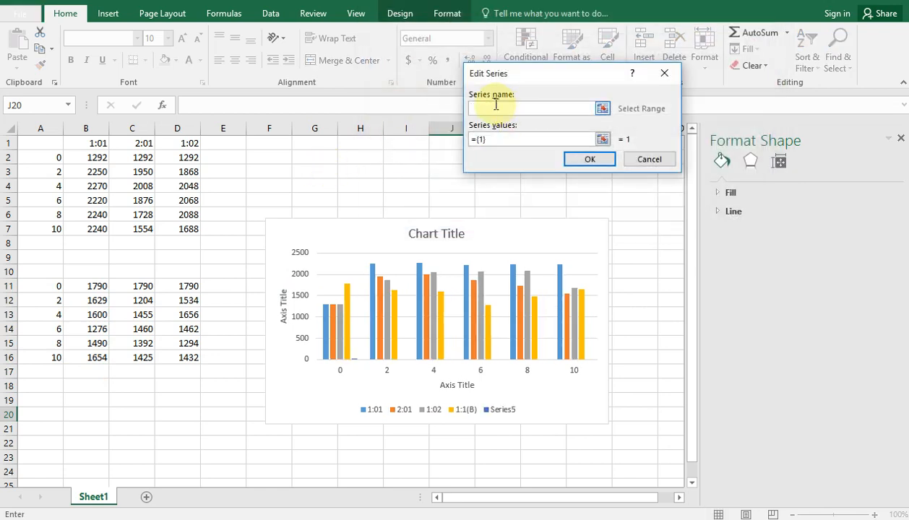
pyautogui.write('2')
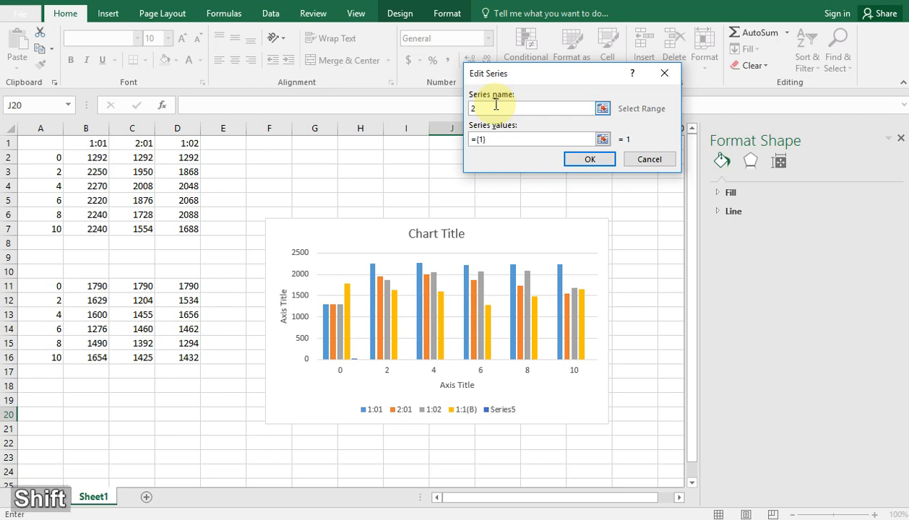
pyautogui.write(':1')
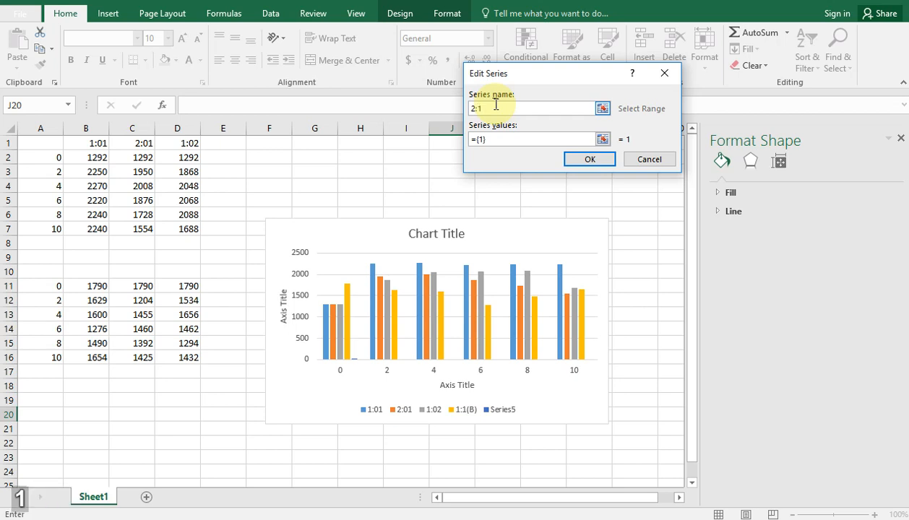
pyautogui.write('(B)')
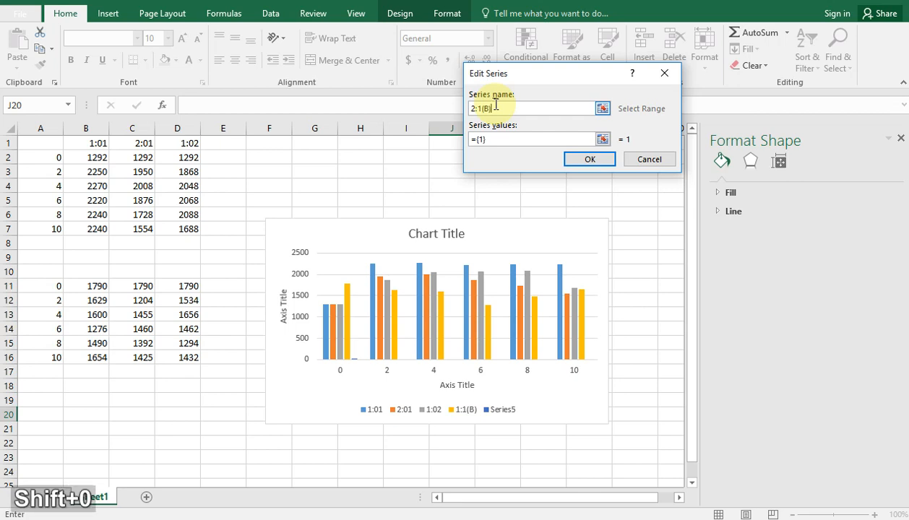
# Replace the series values of 2:1(B) with the range C11:C16 on Sheet1 and accept the series
pyautogui.click(489, 141)
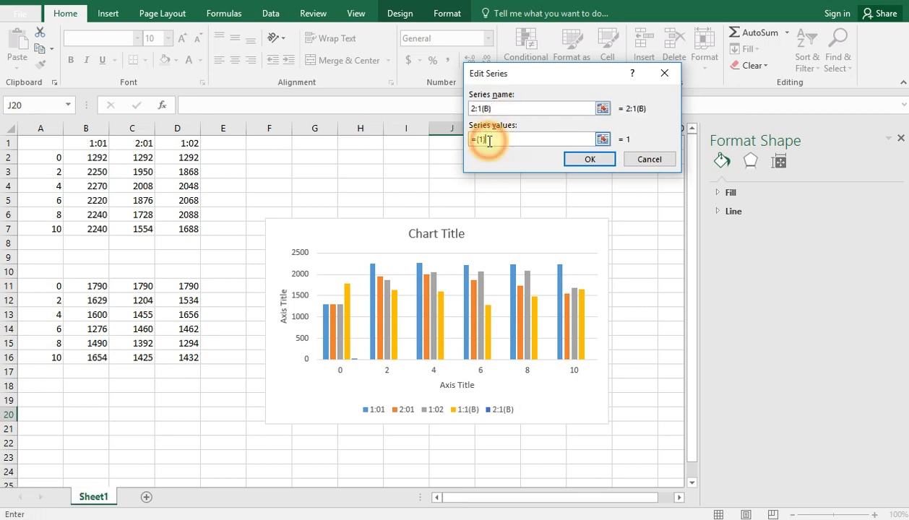
pyautogui.press('BackSpace')
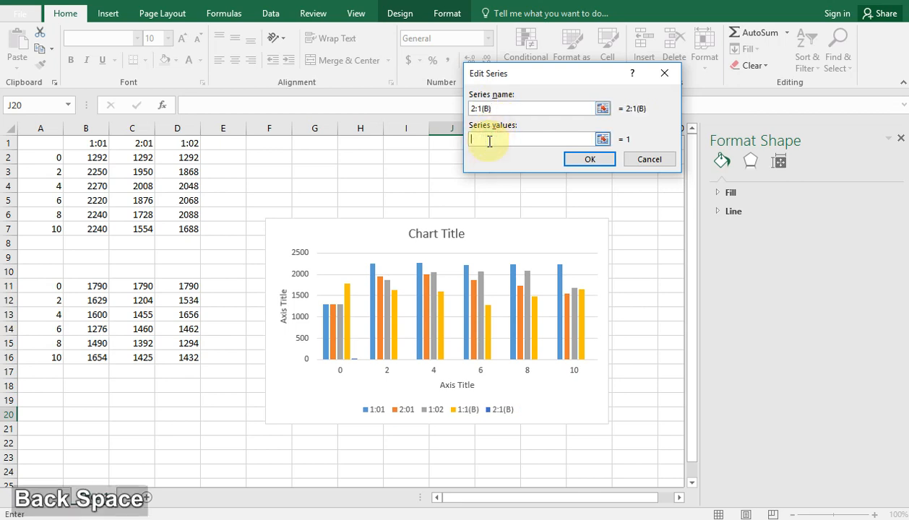
pyautogui.press('BackSpace')
pyautogui.moveTo(137, 288); pyautogui.dragTo(139, 357)
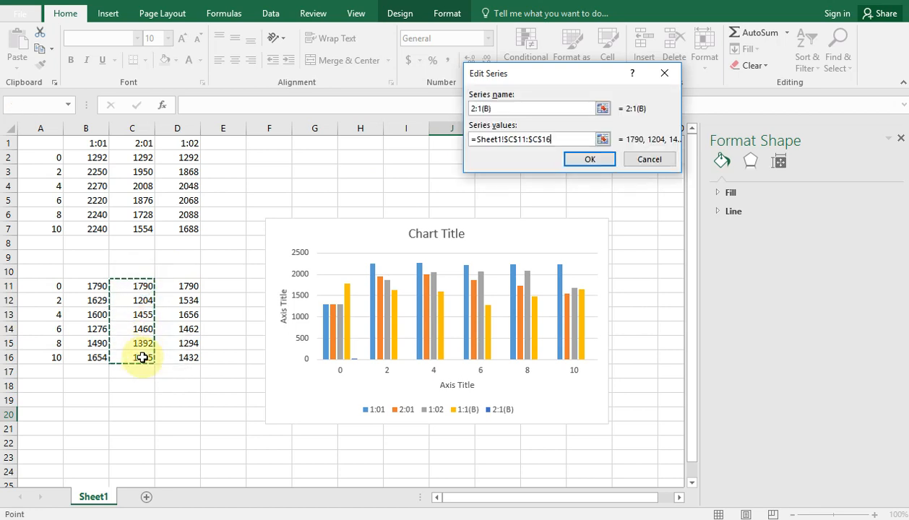
pyautogui.click(592, 159)
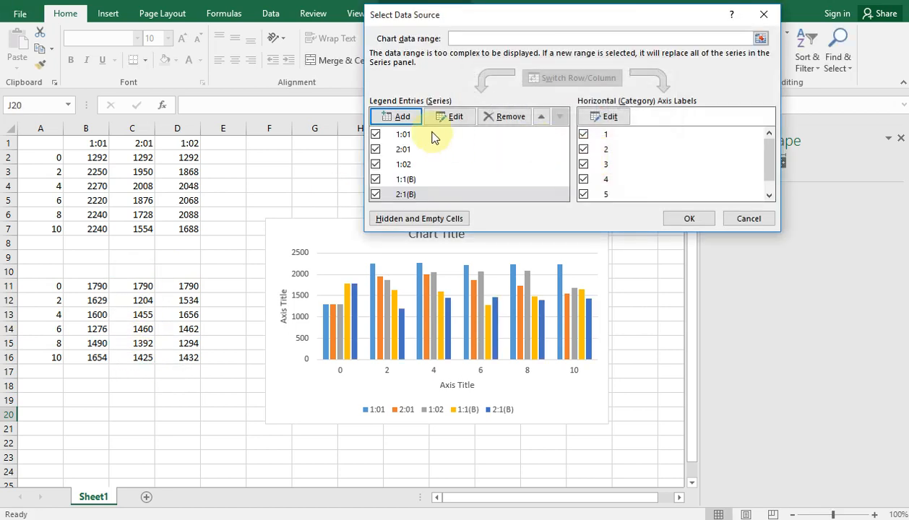
# Add another series to the chart and name it 1:2(B)
pyautogui.click(380, 118)
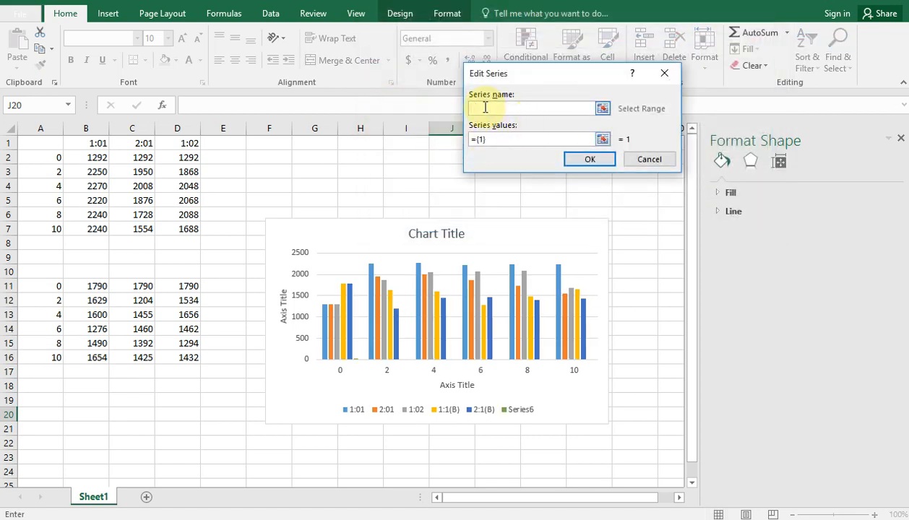
pyautogui.write('1:')
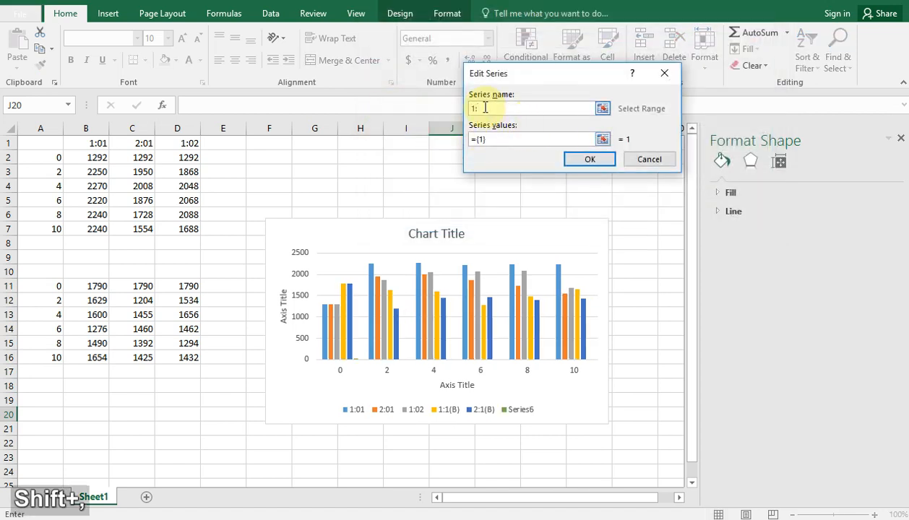
pyautogui.write('2')
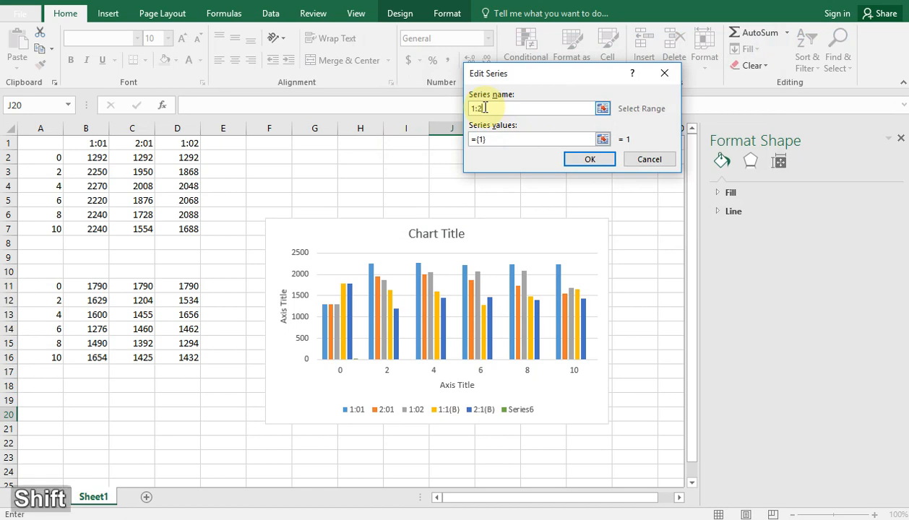
pyautogui.write('(')
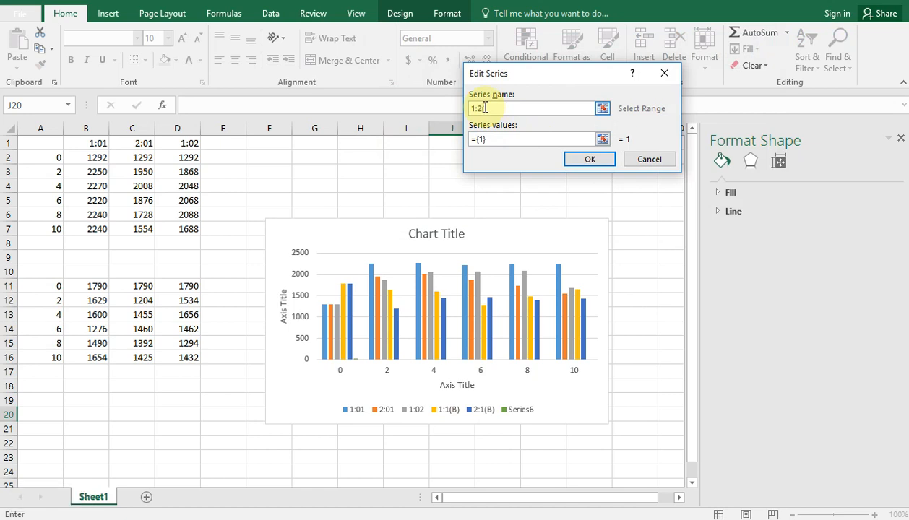
pyautogui.press('shift')
pyautogui.write('B')
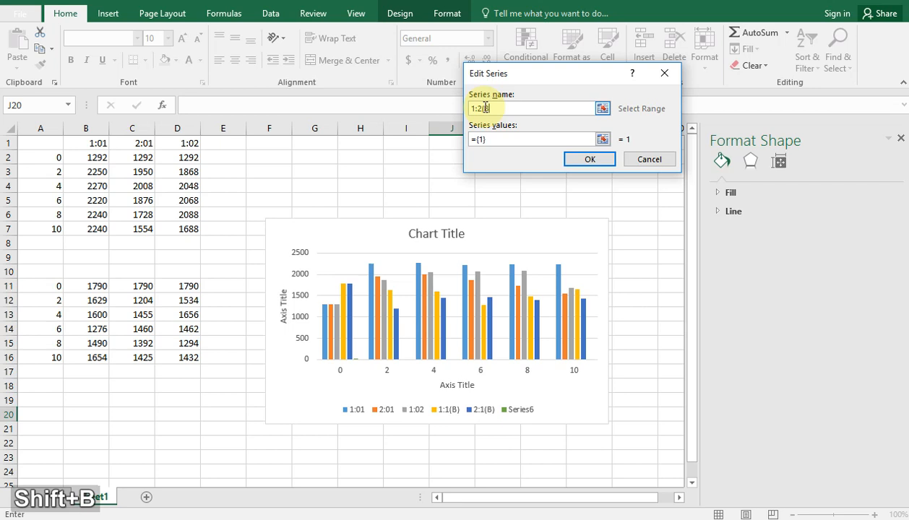
pyautogui.write(')')
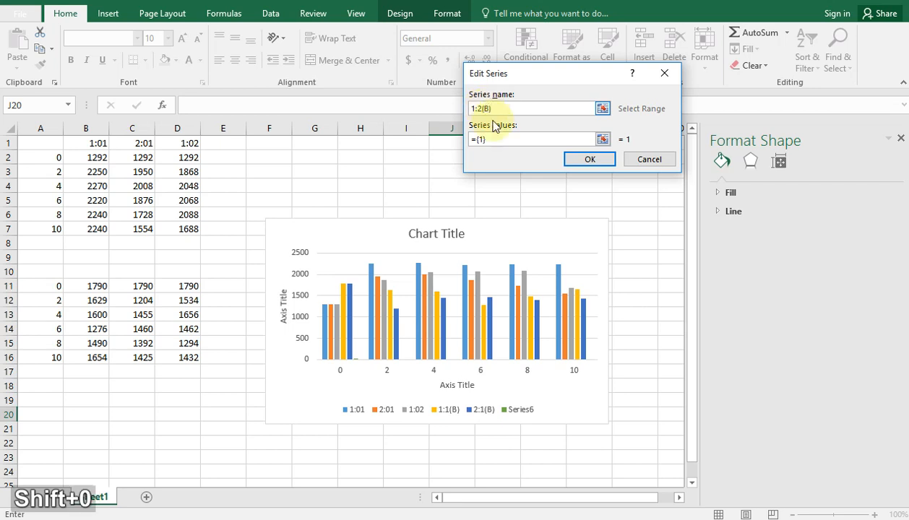
# Replace the series values of 1:2(B) with the range D11:D16 on Sheet1, and accept the series and the chart's data source
pyautogui.click(489, 139)
pyautogui.press('BackSpace')
pyautogui.press('BackSpace')
pyautogui.press('BackSpace')
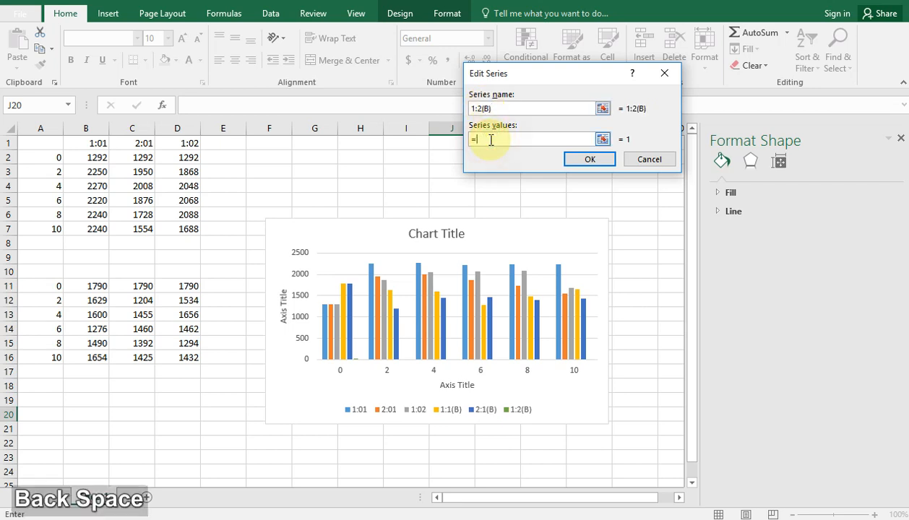
pyautogui.moveTo(177, 286); pyautogui.dragTo(189, 358)
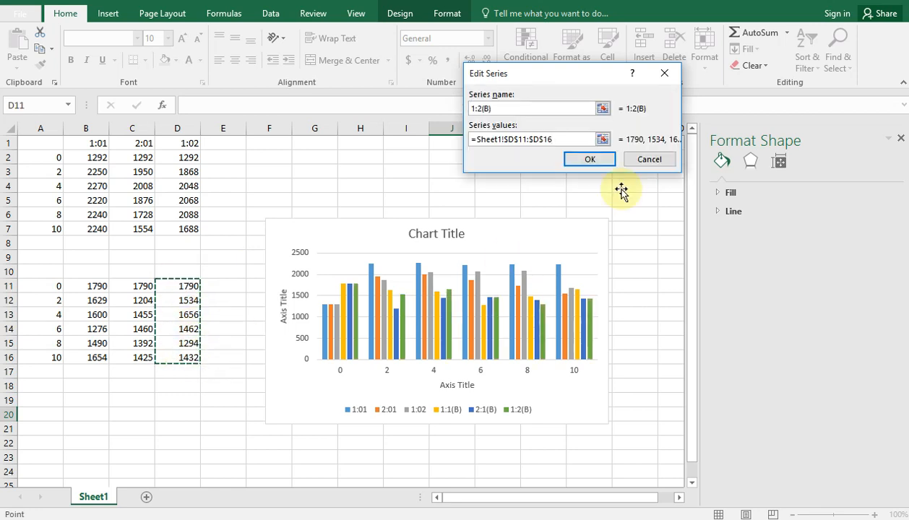
pyautogui.click(600, 159)
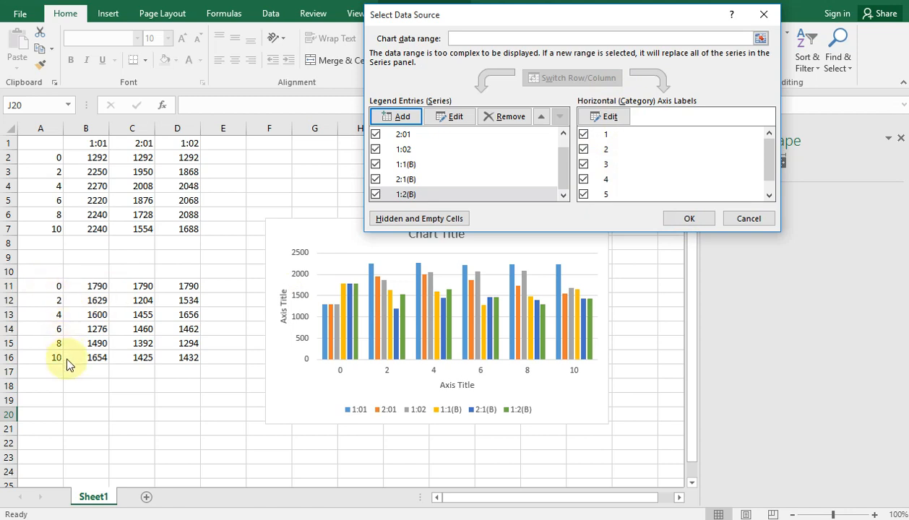
pyautogui.click(690, 218)
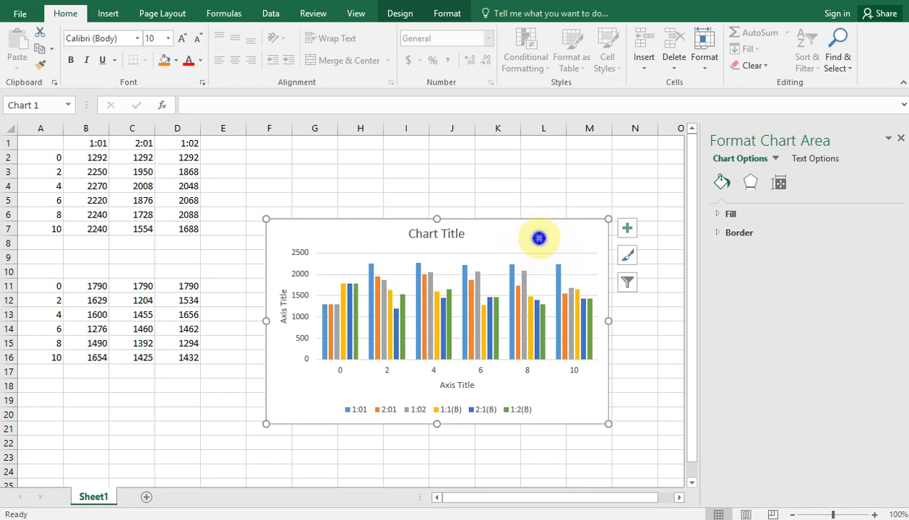
# Change the chart type to a Clustered Column - Line combo and review the chart type assigned to each series
pyautogui.rightClick(540, 239)
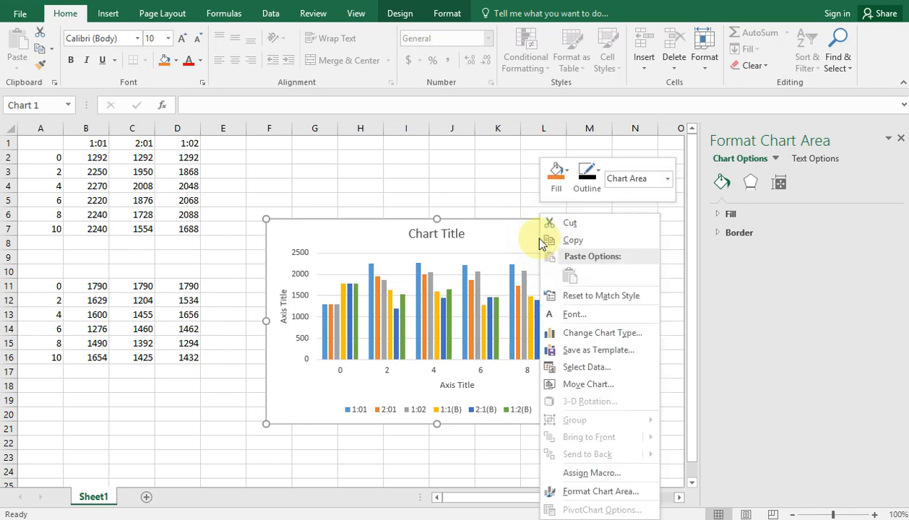
pyautogui.click(598, 333)
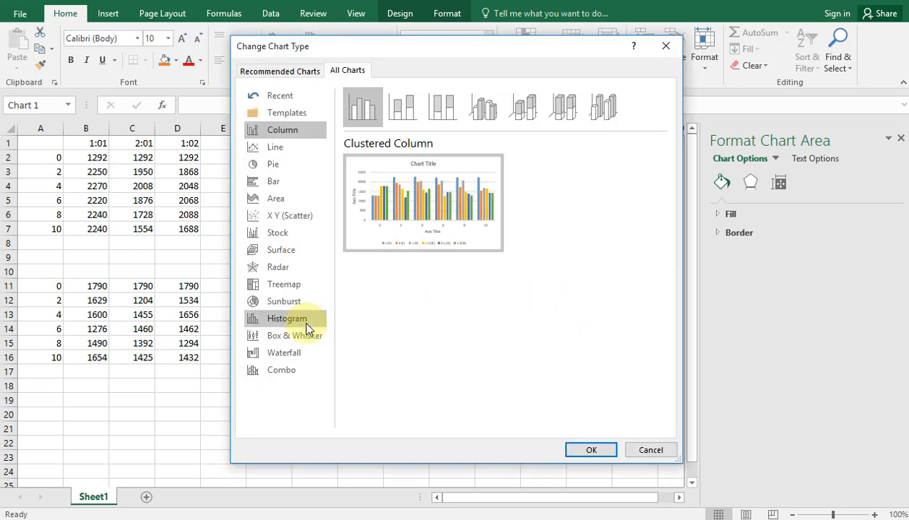
pyautogui.click(284, 373)
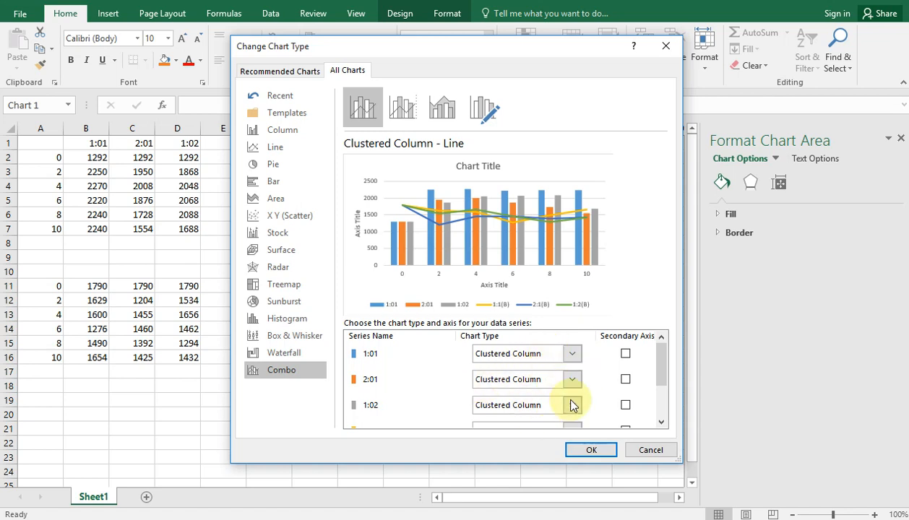
pyautogui.moveTo(663, 371)
pyautogui.mouseDown()
pyautogui.moveTo(664, 420)
pyautogui.moveTo(653, 361)
pyautogui.moveTo(649, 368)
pyautogui.mouseUp()
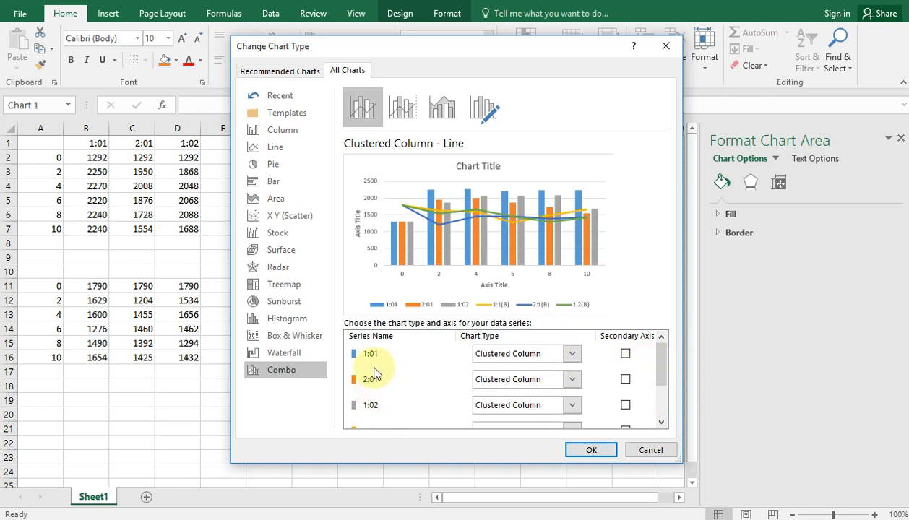
pyautogui.moveTo(659, 368); pyautogui.dragTo(663, 425)
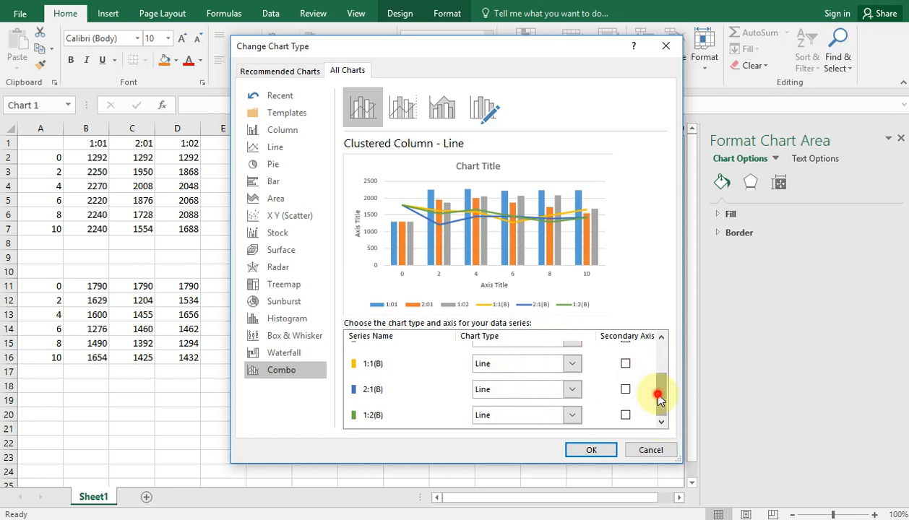
pyautogui.moveTo(656, 399); pyautogui.dragTo(650, 350)
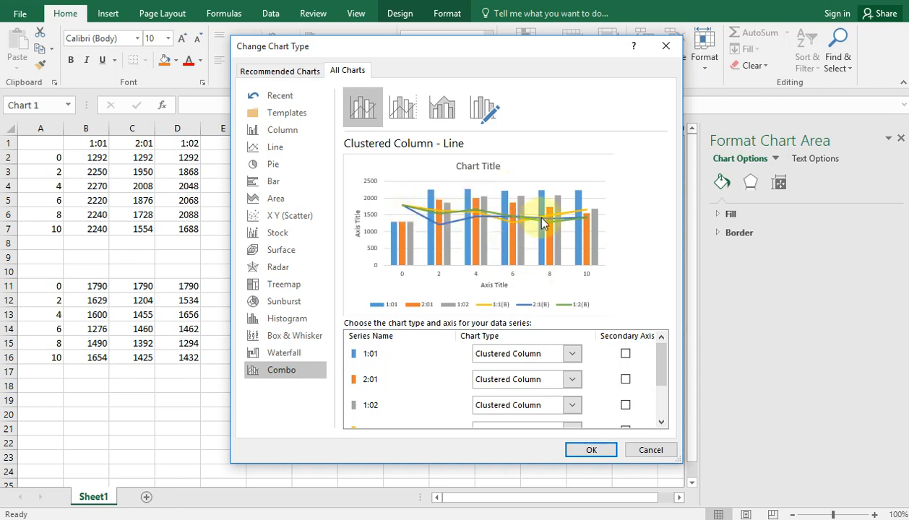
# Put the line series 1:1(B), 2:1(B) and 1:2(B) on the secondary axis and apply the combo chart
pyautogui.moveTo(663, 359); pyautogui.dragTo(660, 430)
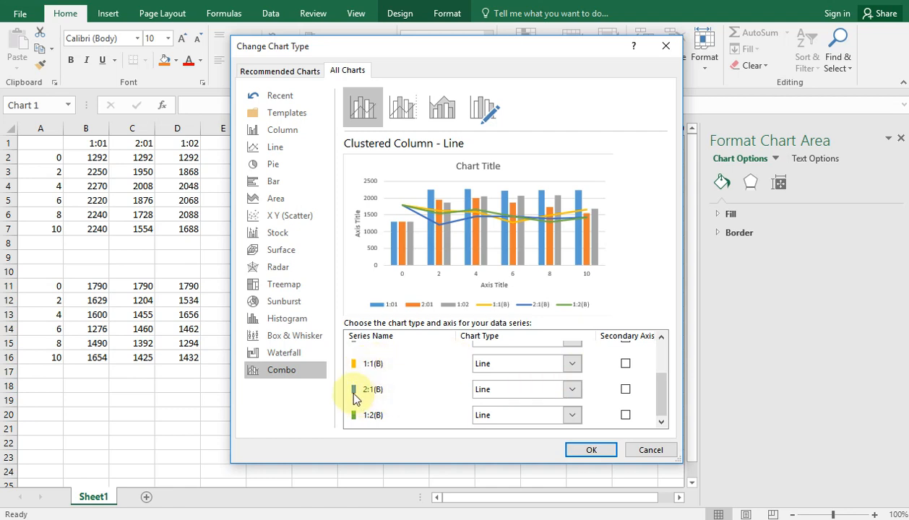
pyautogui.click(625, 364)
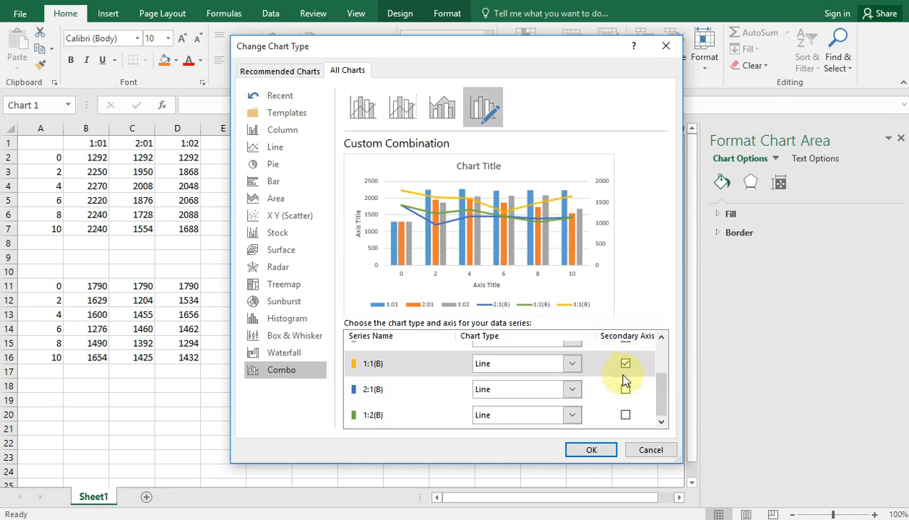
pyautogui.click(626, 391)
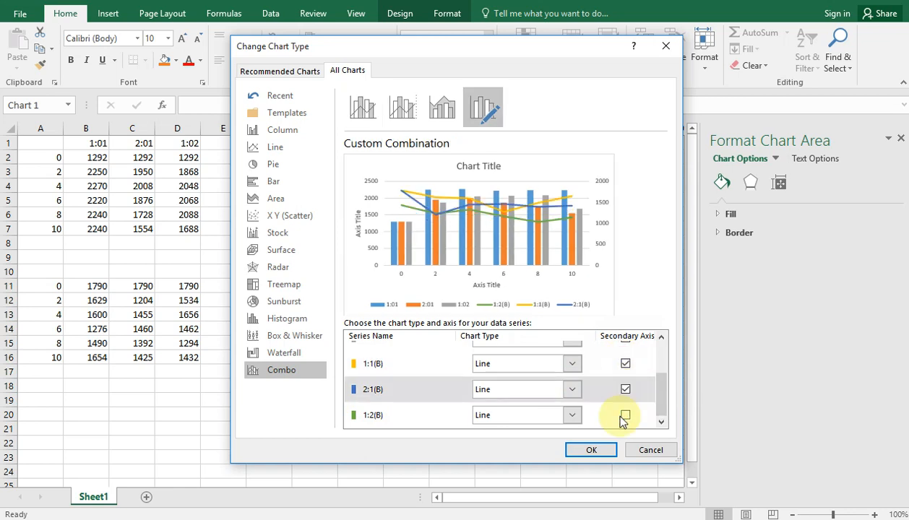
pyautogui.click(626, 416)
pyautogui.click(600, 449)
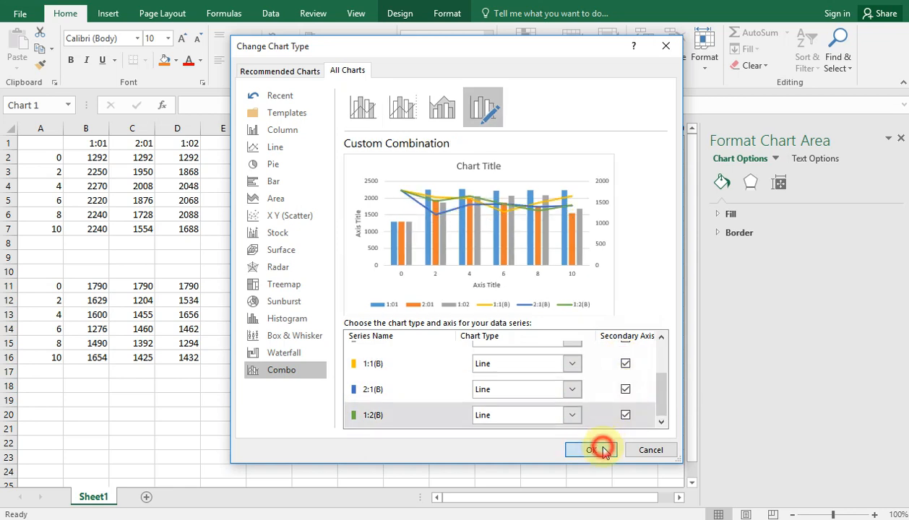